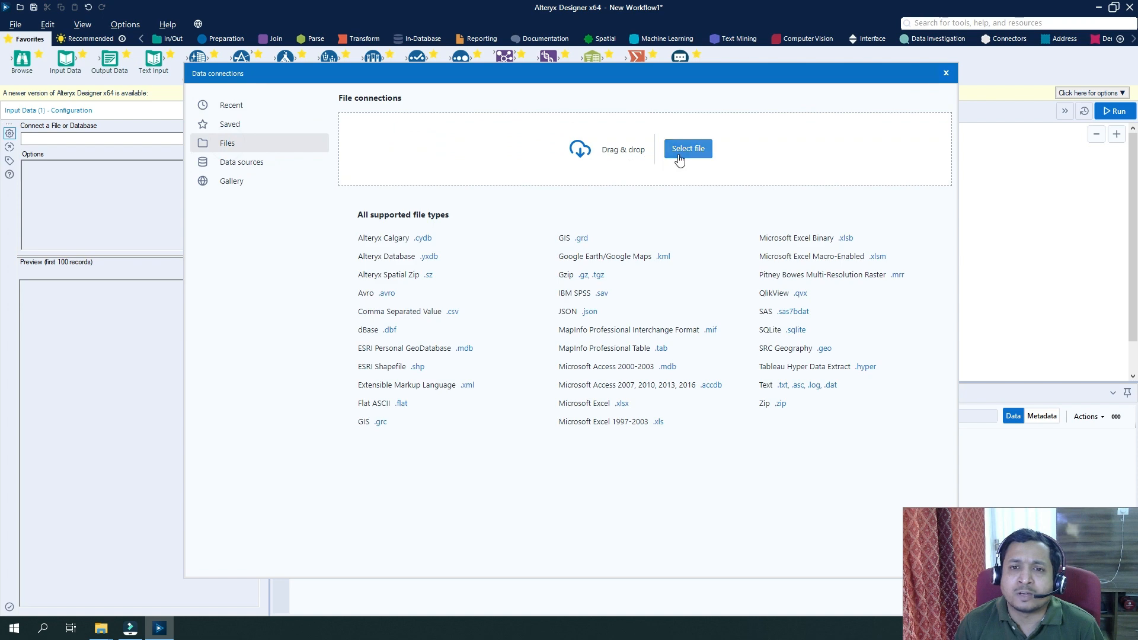
# Load the SalesOrders sheet of Sales Data.xlsx into the Input Data tool.
pyautogui.click(679, 155)
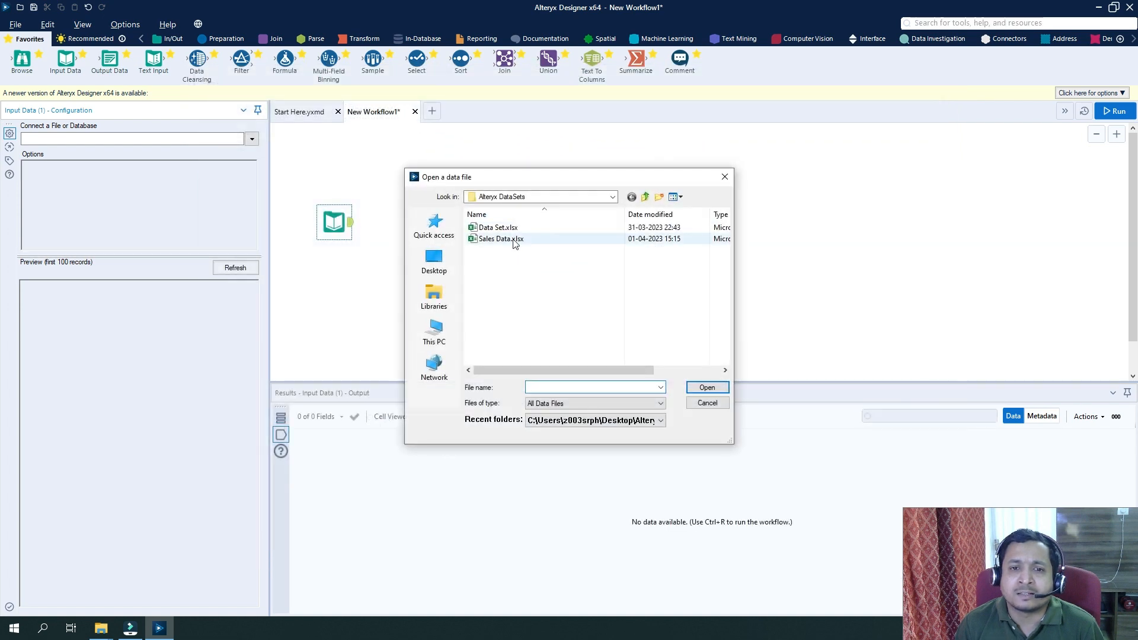
pyautogui.doubleClick(514, 240)
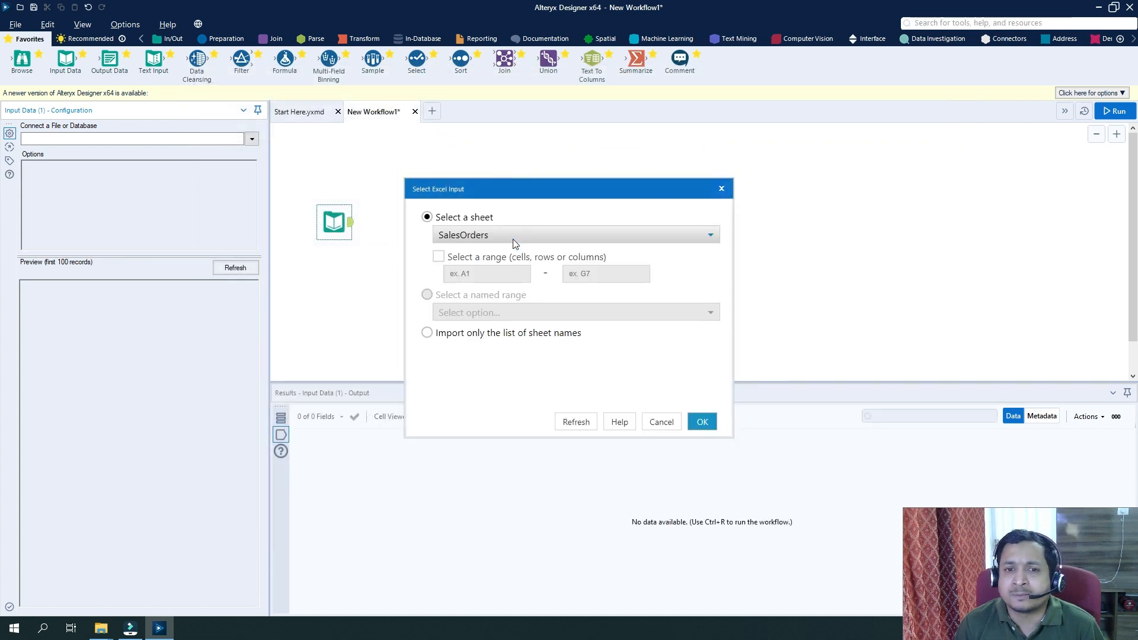
pyautogui.click(703, 422)
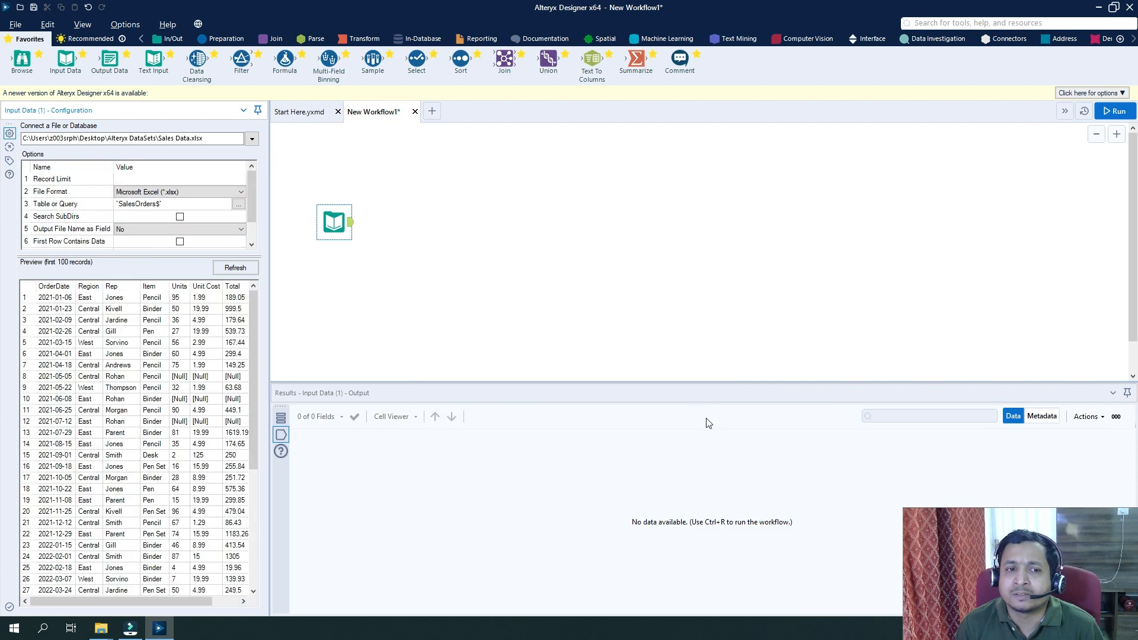
# Run the workflow and enlarge the results area to show more of the input records.
pyautogui.click(1109, 111)
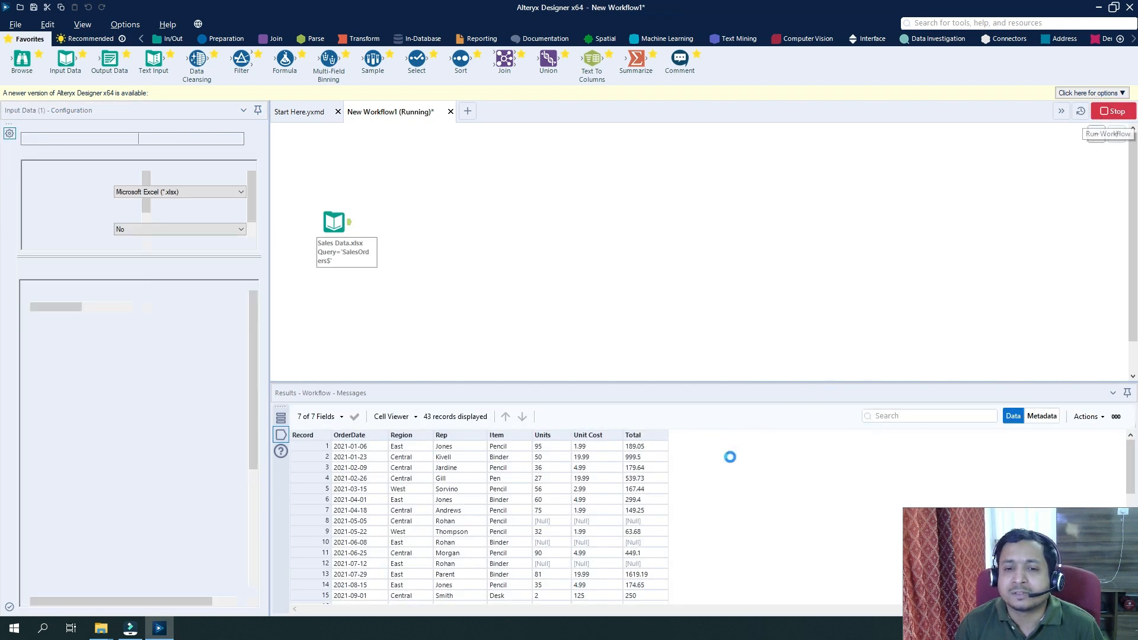
pyautogui.click(639, 341)
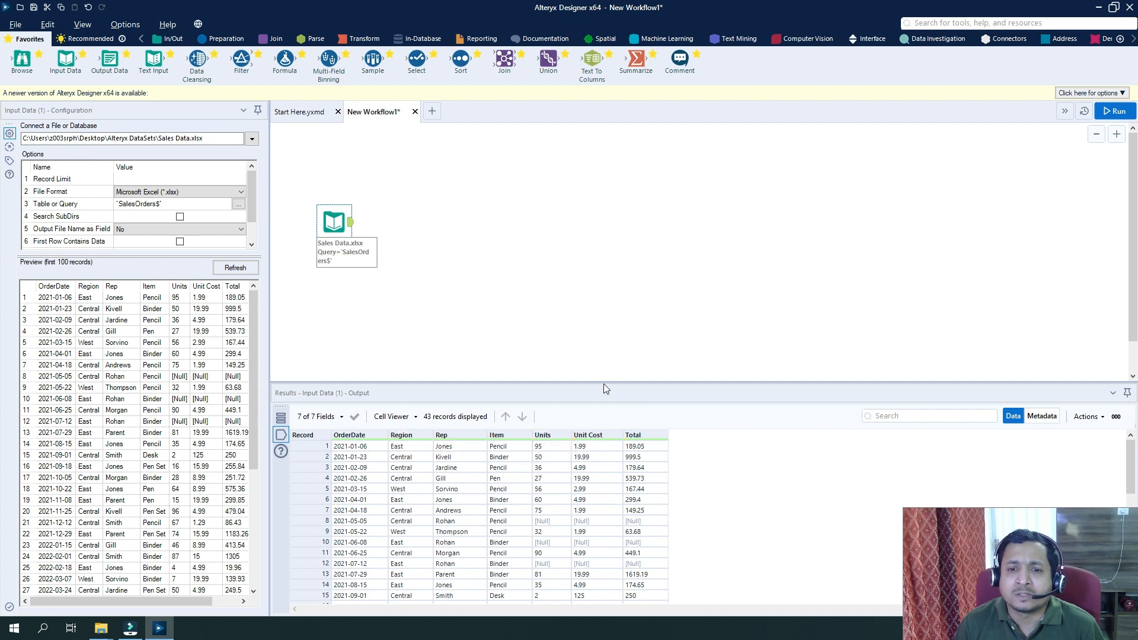
pyautogui.moveTo(605, 383); pyautogui.dragTo(618, 305)
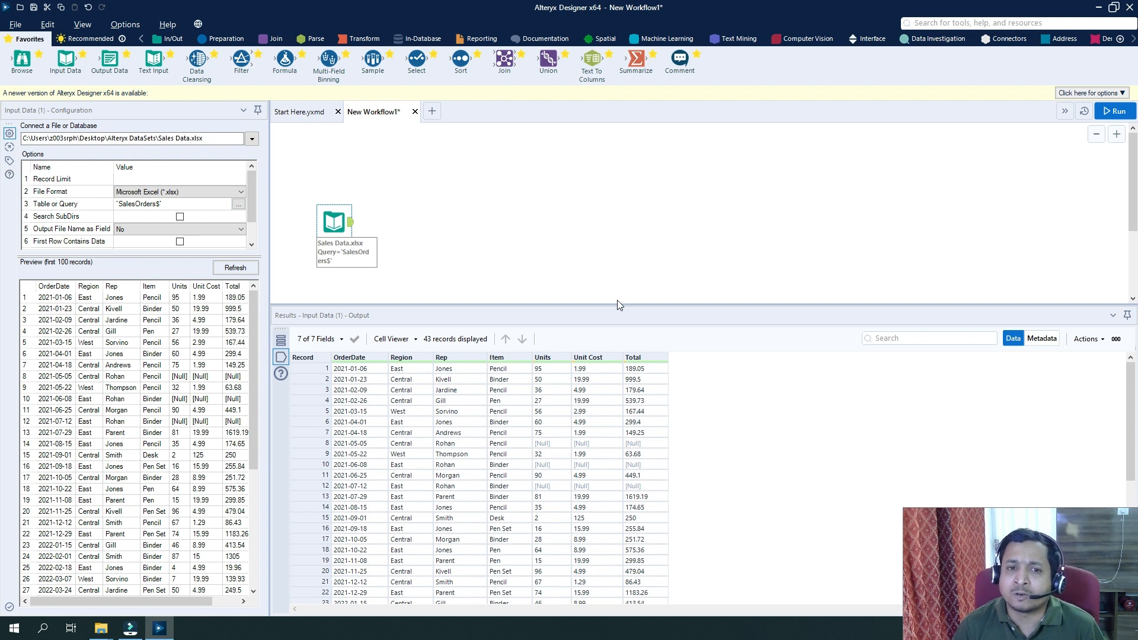
# Examine the Region values in the first five input records.
pyautogui.click(406, 370)
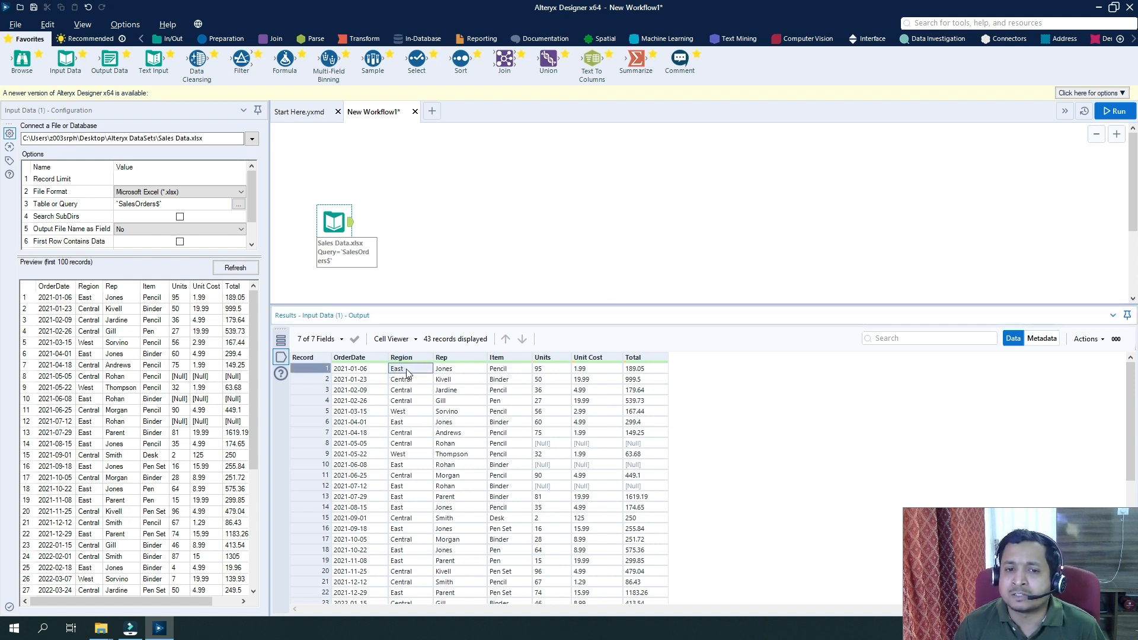
pyautogui.click(408, 382)
pyautogui.click(403, 414)
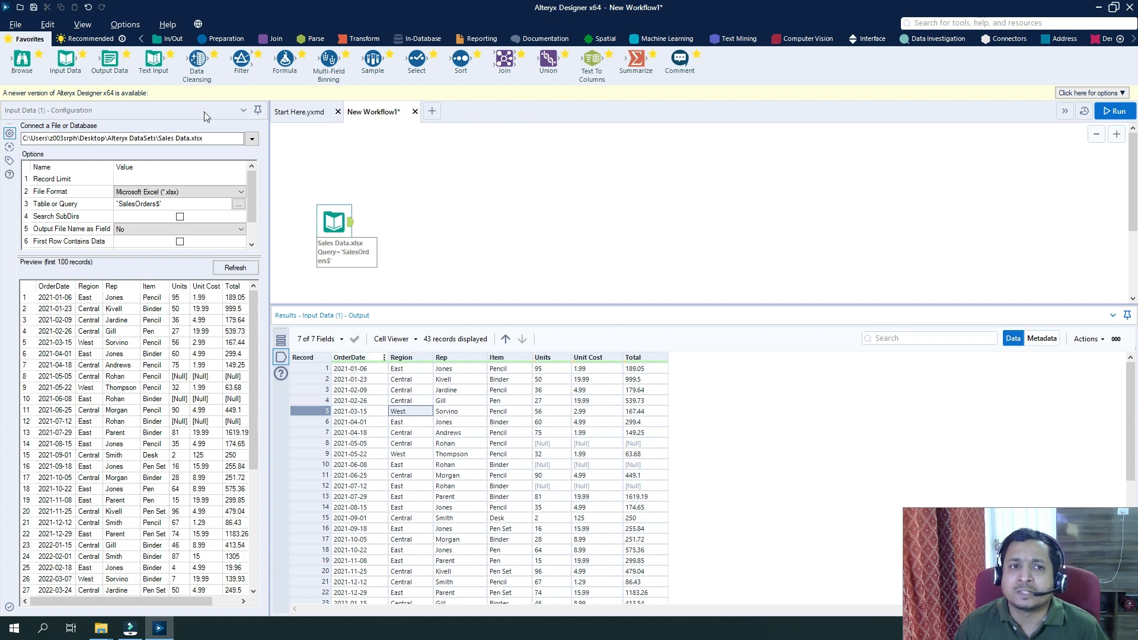
# Add a Unique tool connected after the Input Data tool and have it find unique values by Region.
pyautogui.click(229, 38)
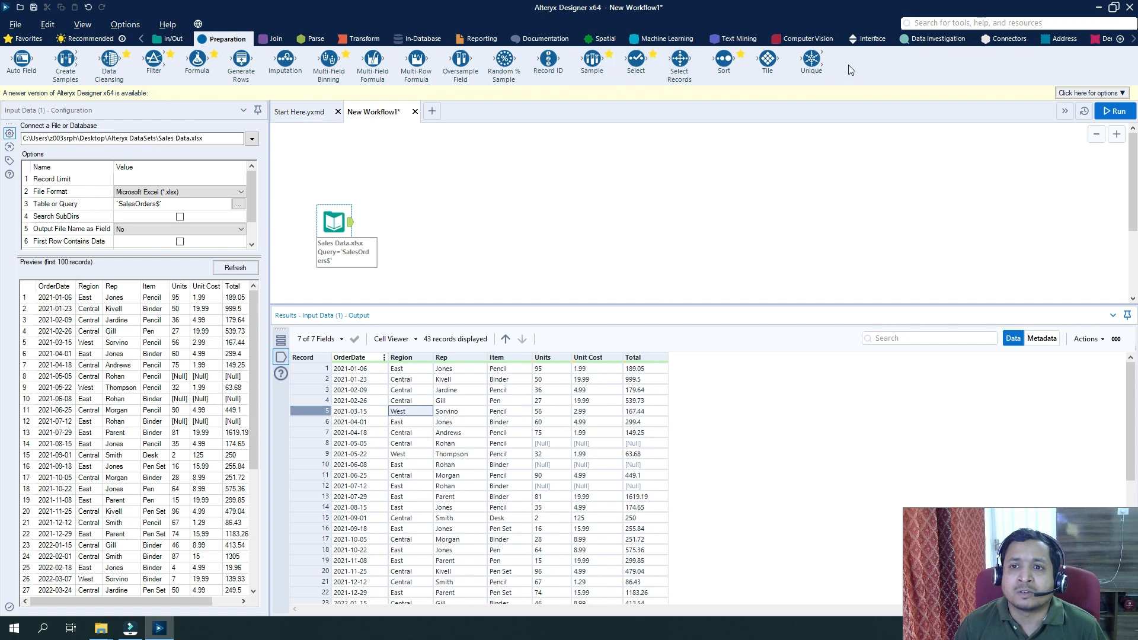
pyautogui.moveTo(813, 61); pyautogui.dragTo(398, 220)
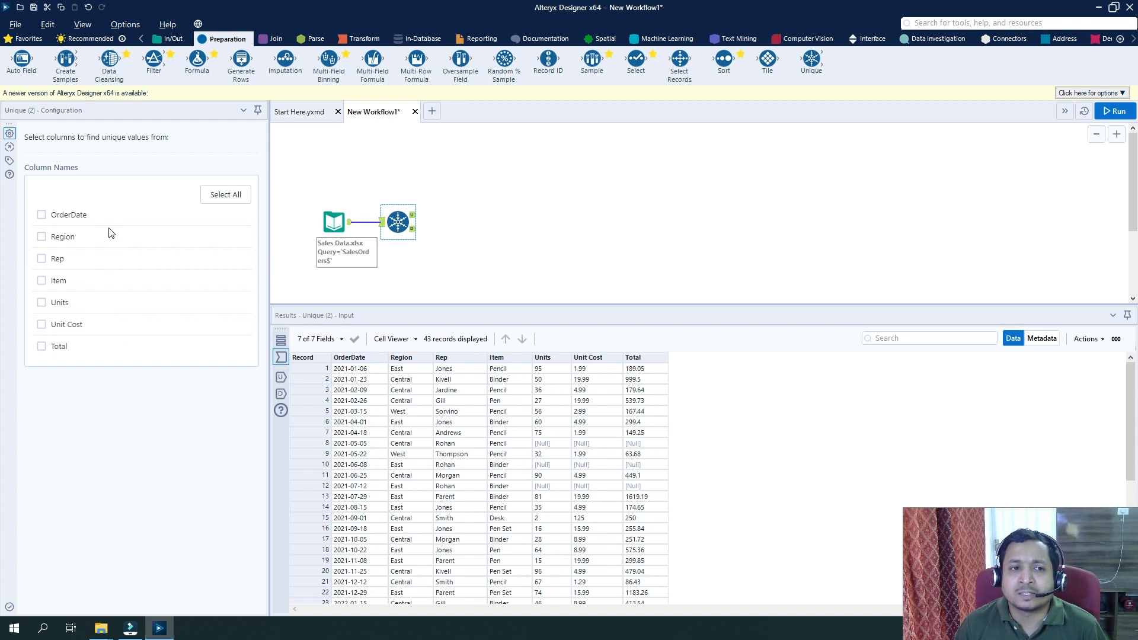
pyautogui.click(41, 238)
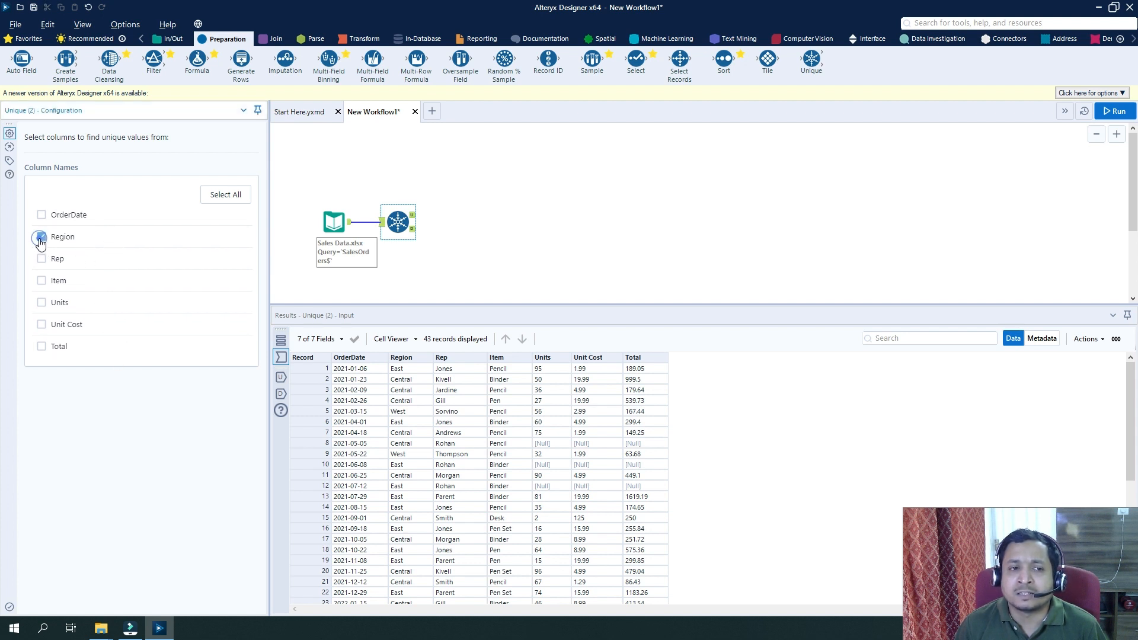
# Run the workflow and examine the Region values in the Unique tool's unique output.
pyautogui.click(1112, 112)
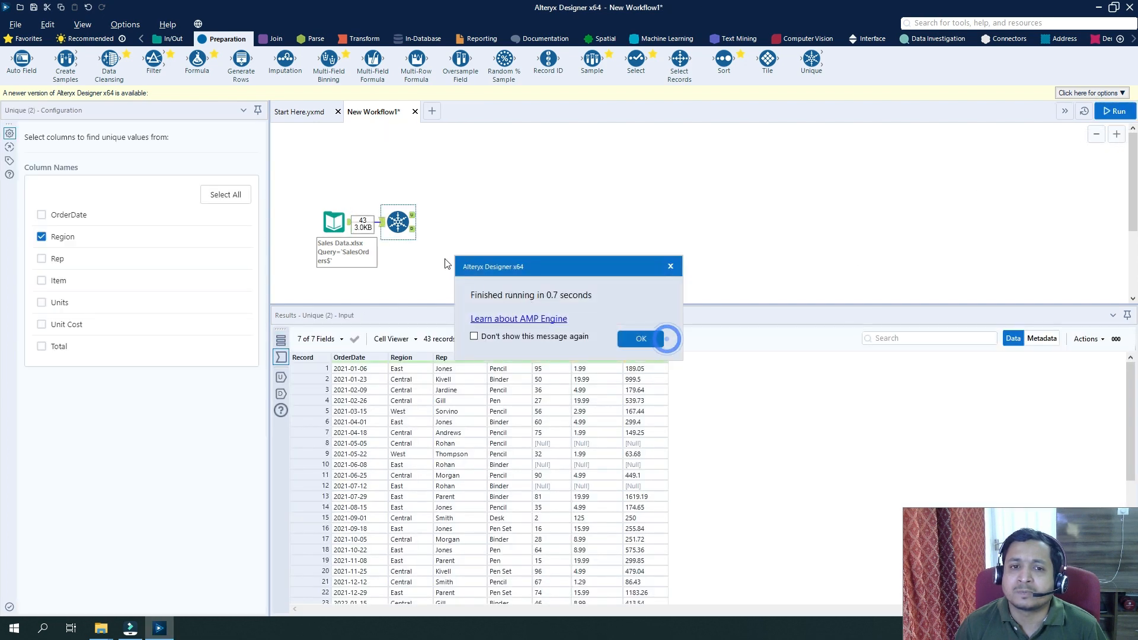
pyautogui.click(661, 341)
pyautogui.click(413, 215)
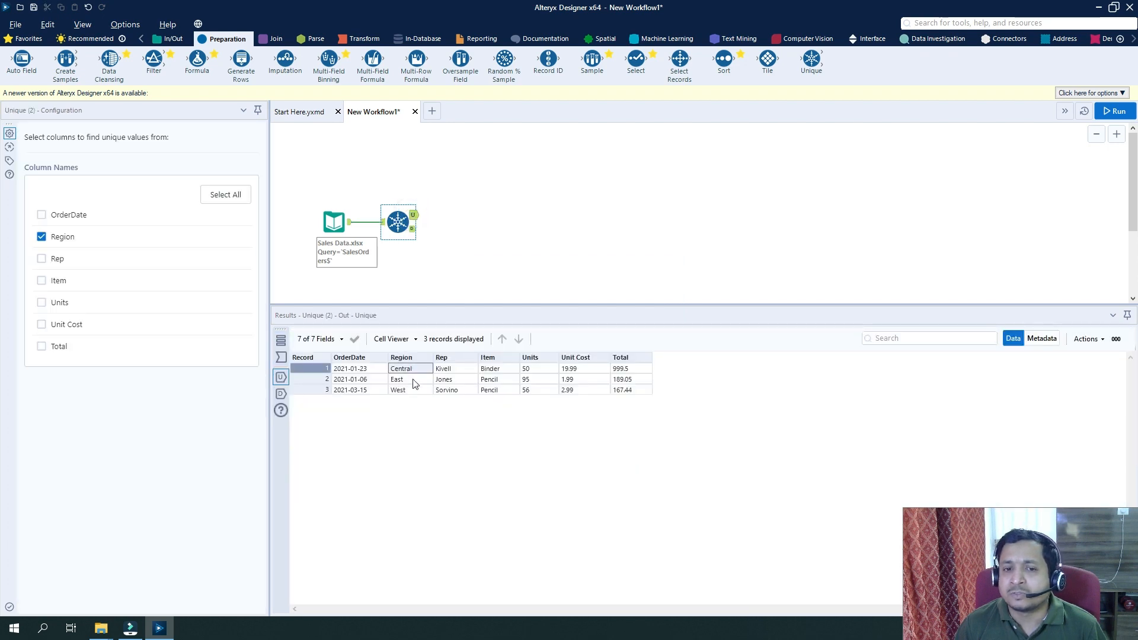
pyautogui.moveTo(415, 368); pyautogui.dragTo(417, 391)
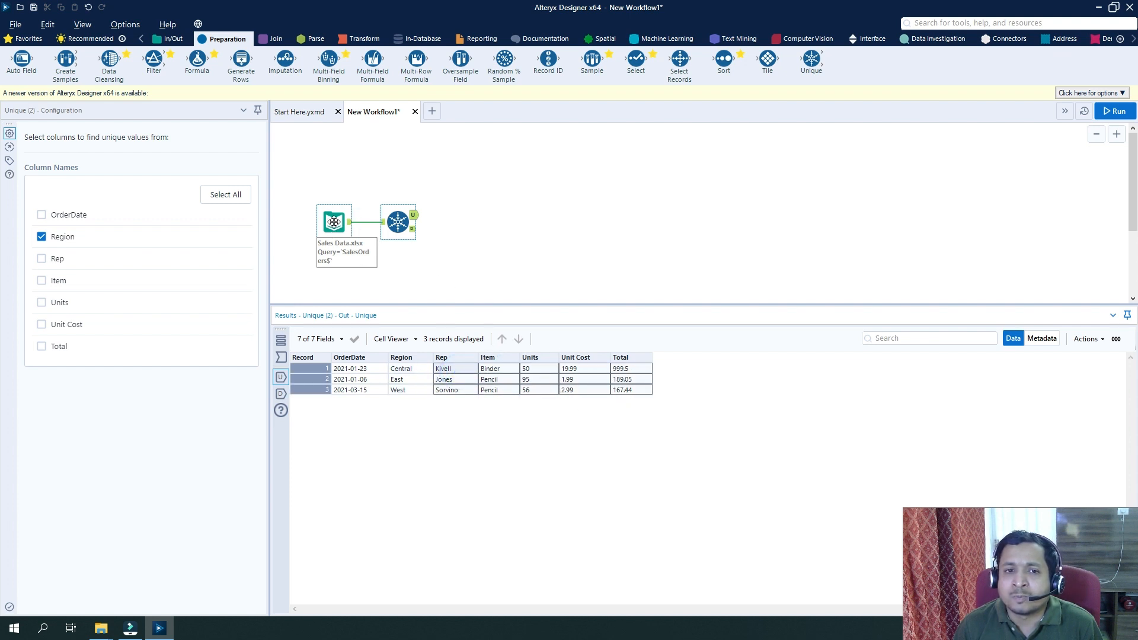
# Compare the first East record in the input data with the East row in the unique output.
pyautogui.click(350, 229)
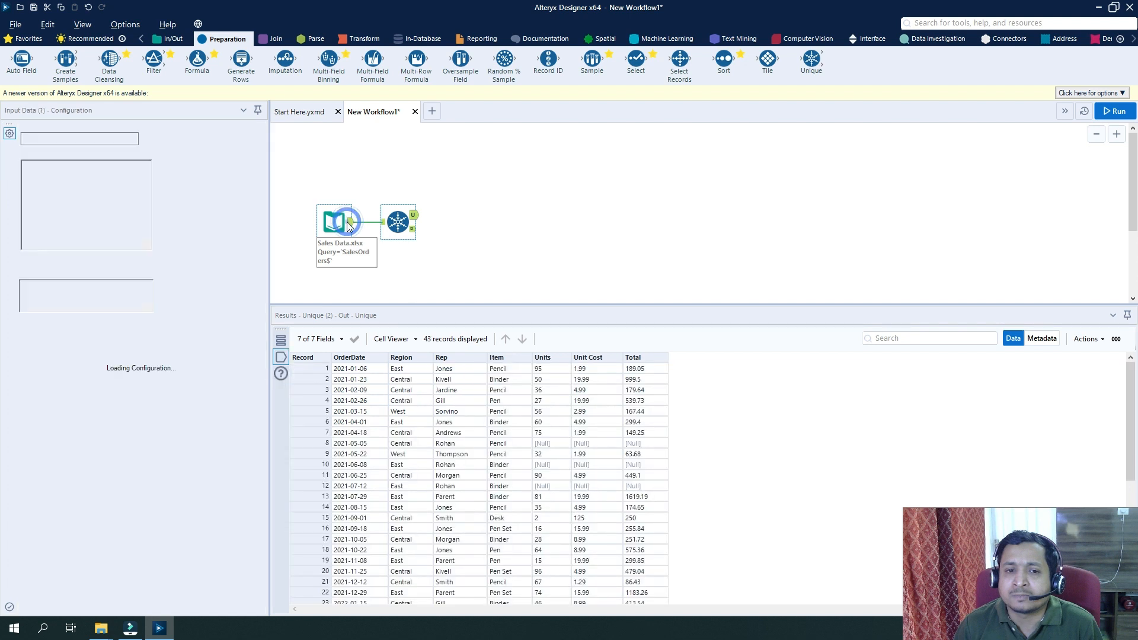
pyautogui.click(349, 370)
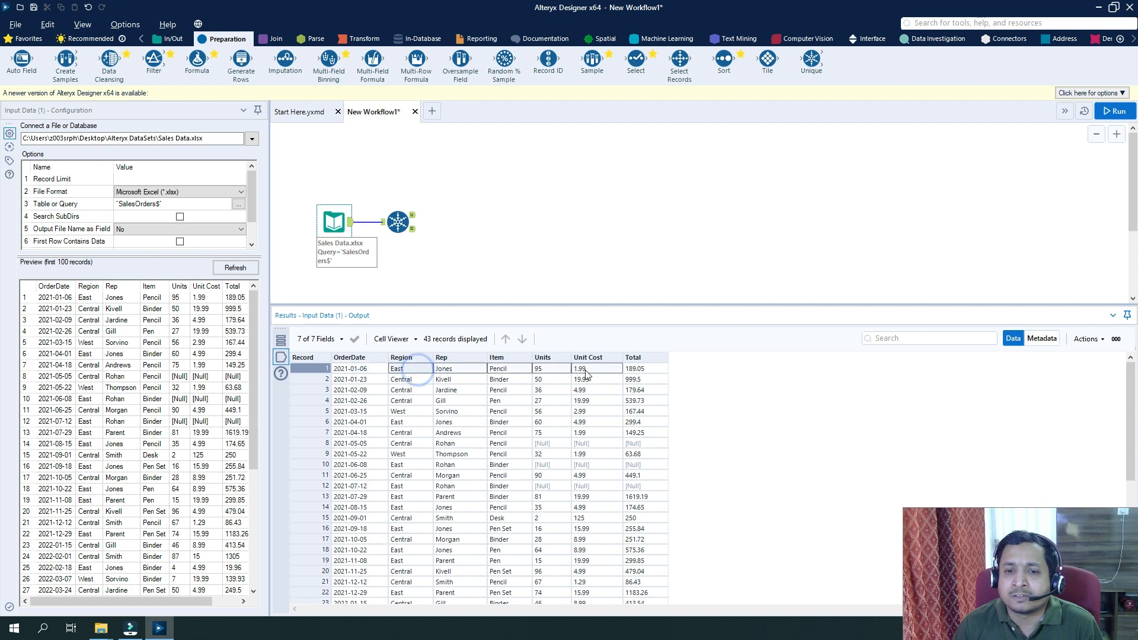
pyautogui.click(413, 216)
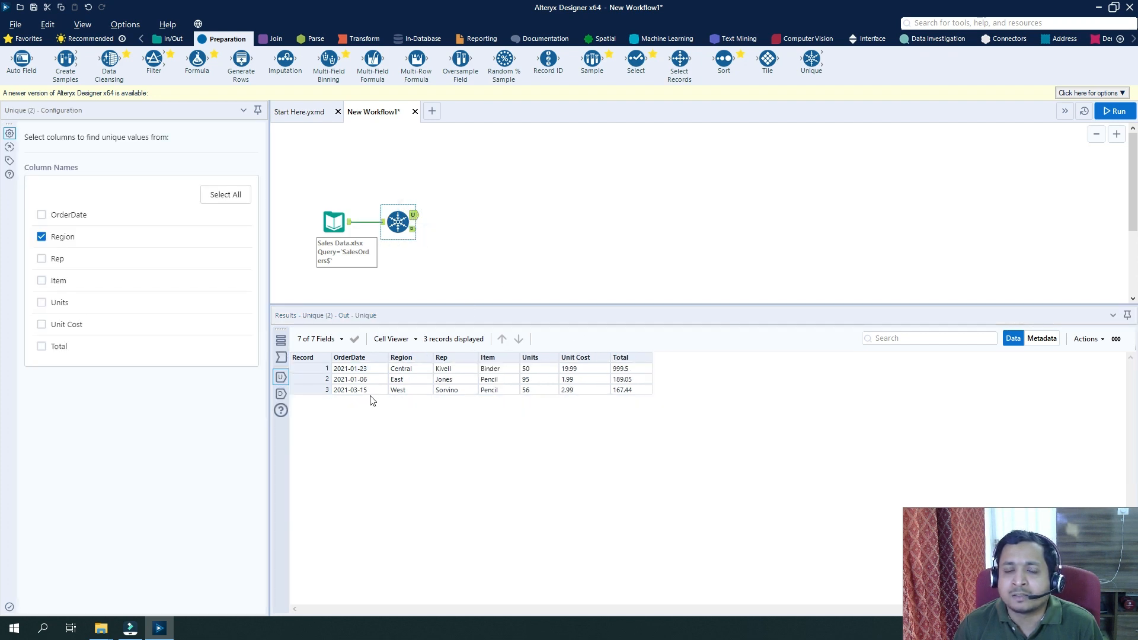
pyautogui.click(353, 381)
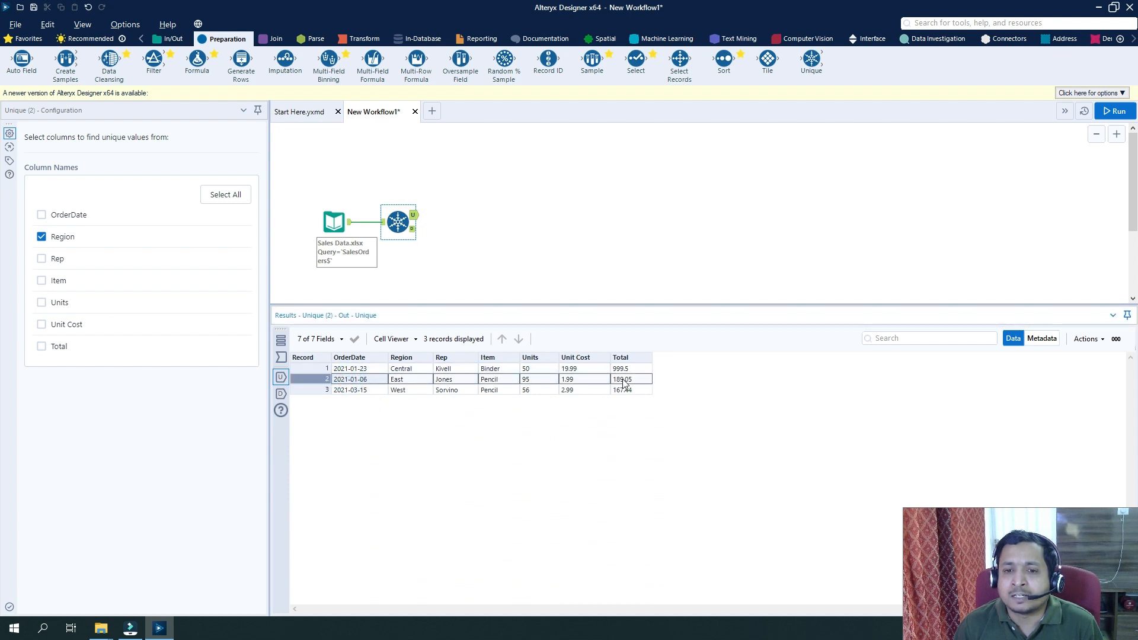
# Compare the first Central record in the input data with the Central row in the unique output.
pyautogui.click(350, 229)
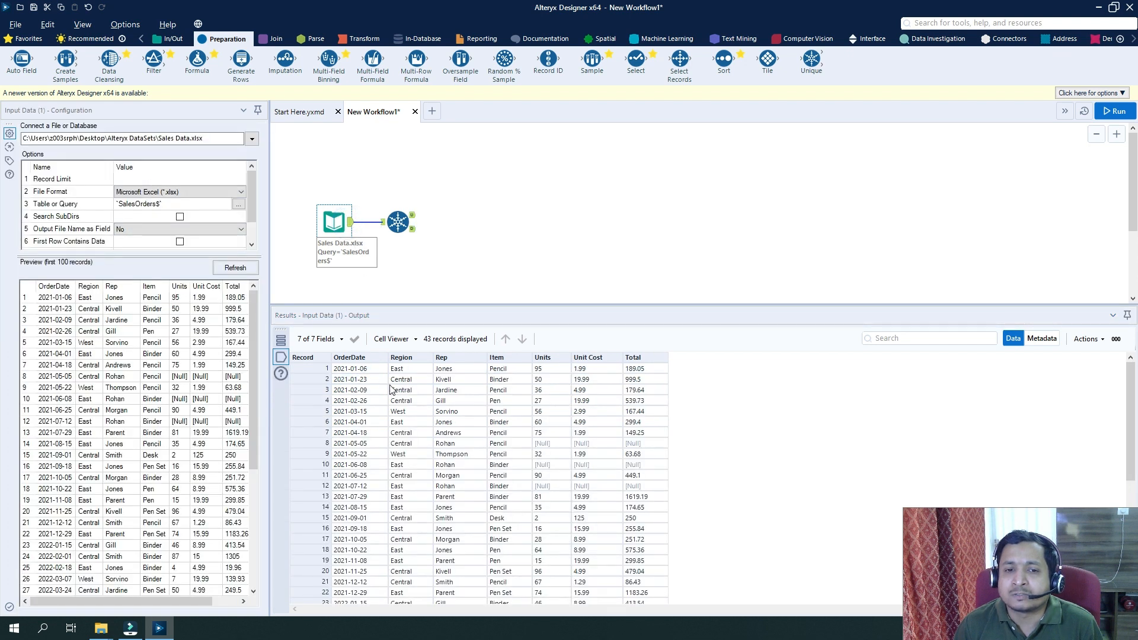
pyautogui.click(642, 380)
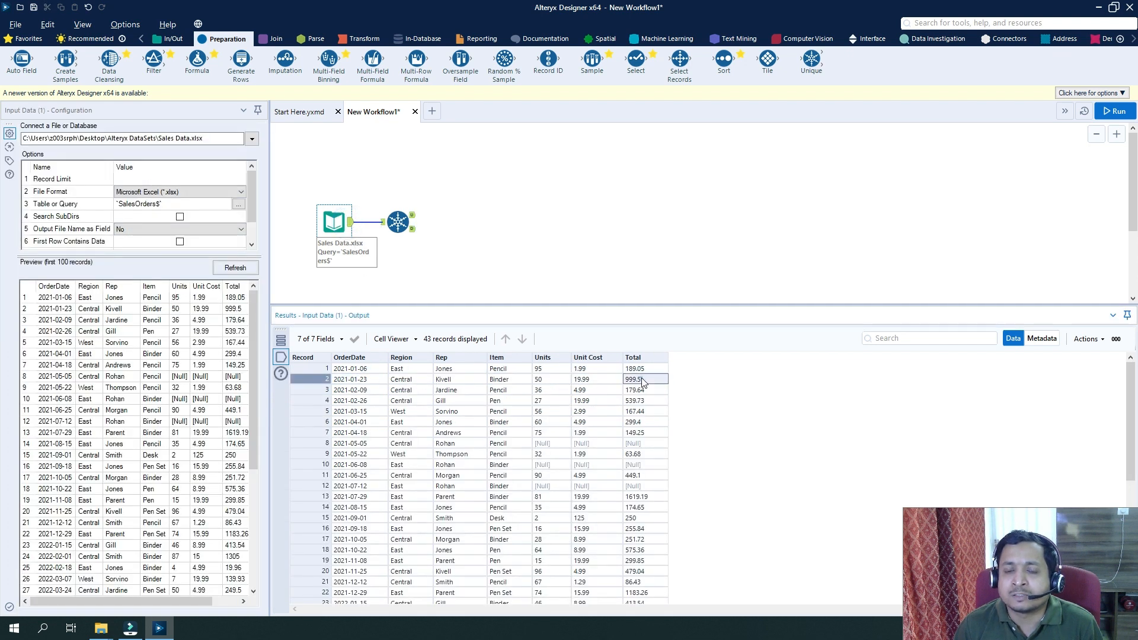
pyautogui.moveTo(643, 381); pyautogui.dragTo(614, 382)
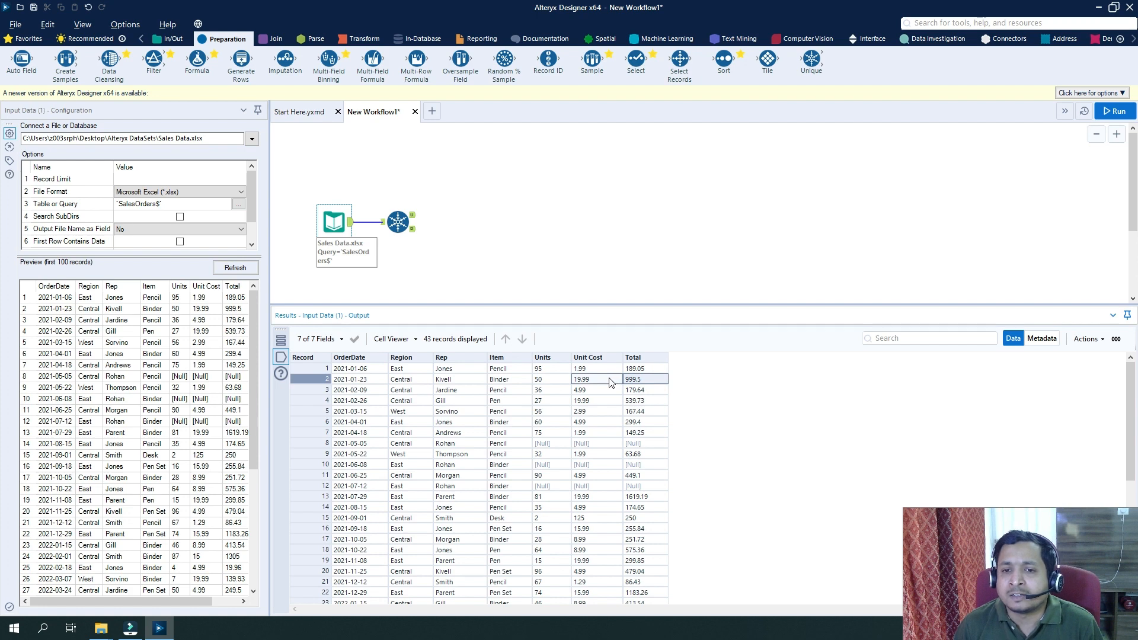
pyautogui.click(412, 223)
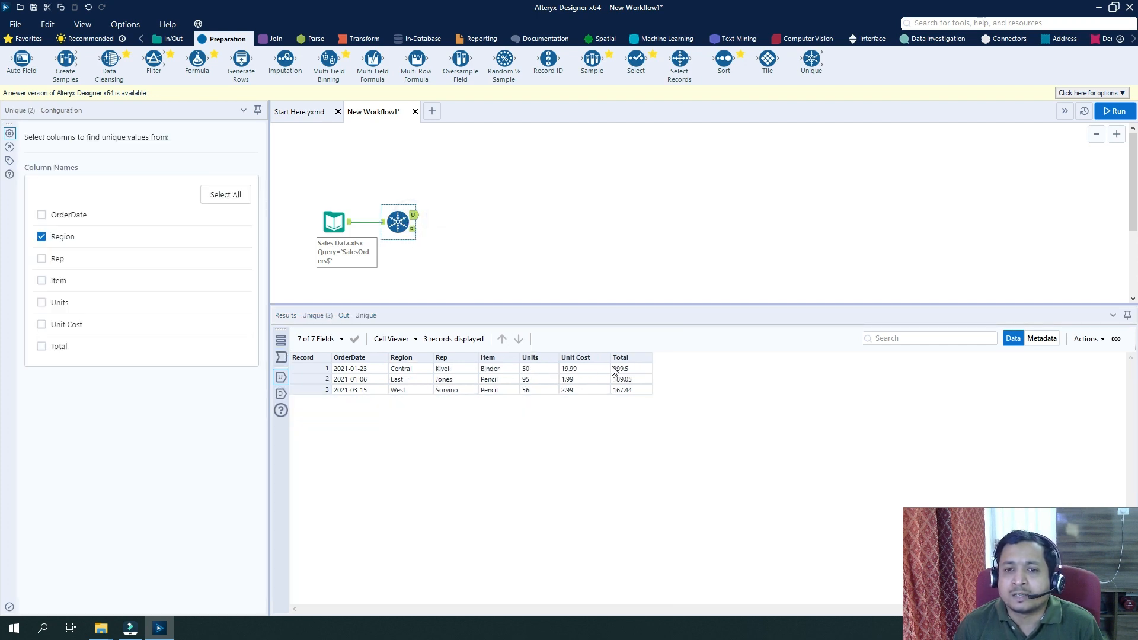
pyautogui.moveTo(633, 372); pyautogui.dragTo(363, 369)
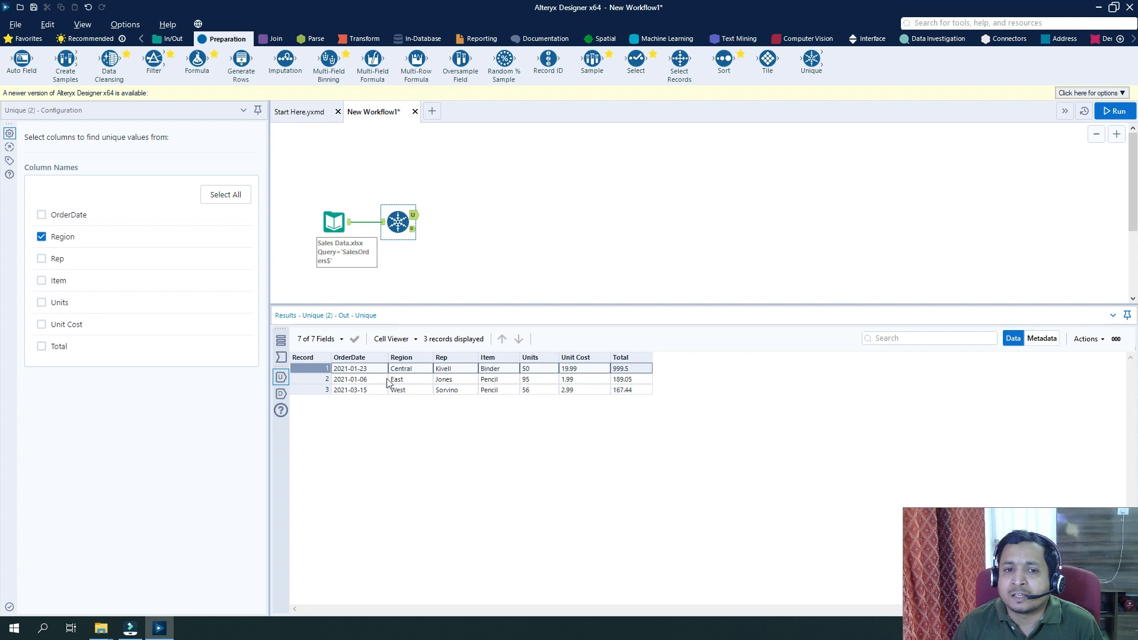
# Compare the West row in the unique output with the first West record in the input data.
pyautogui.click(398, 389)
pyautogui.click(353, 227)
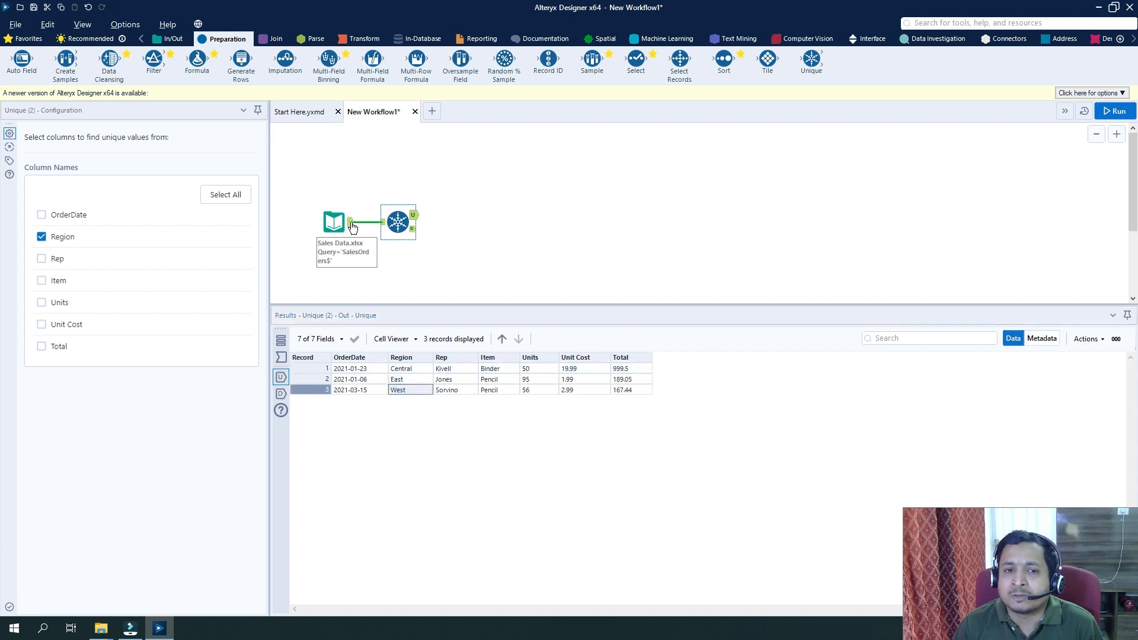
pyautogui.click(412, 411)
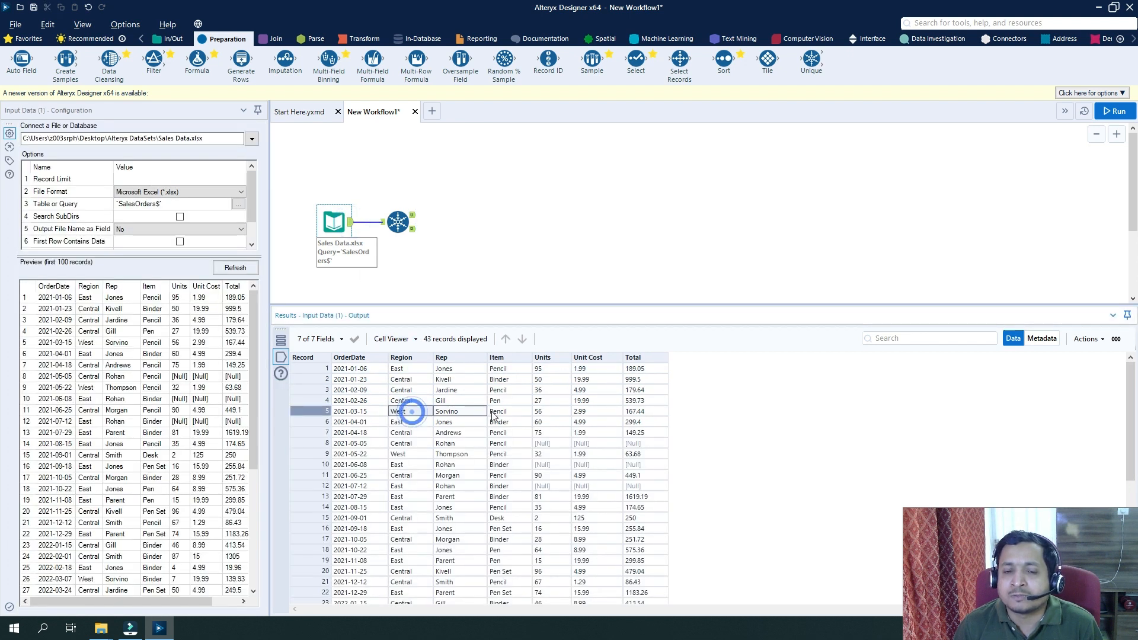
pyautogui.moveTo(492, 415); pyautogui.dragTo(616, 413)
pyautogui.click(641, 410)
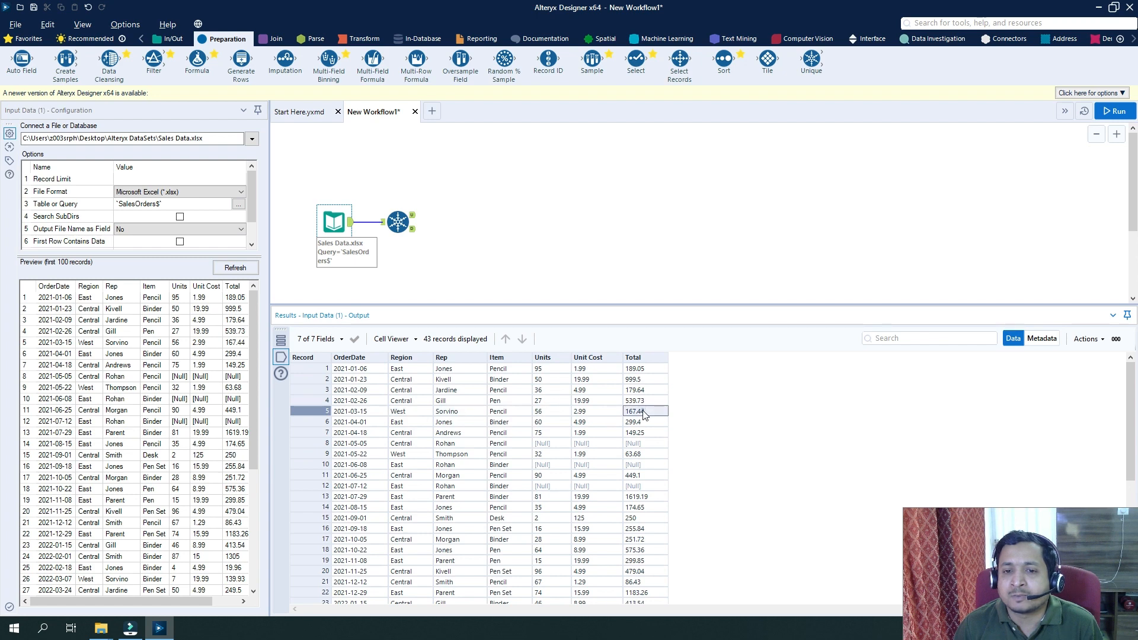
pyautogui.click(413, 215)
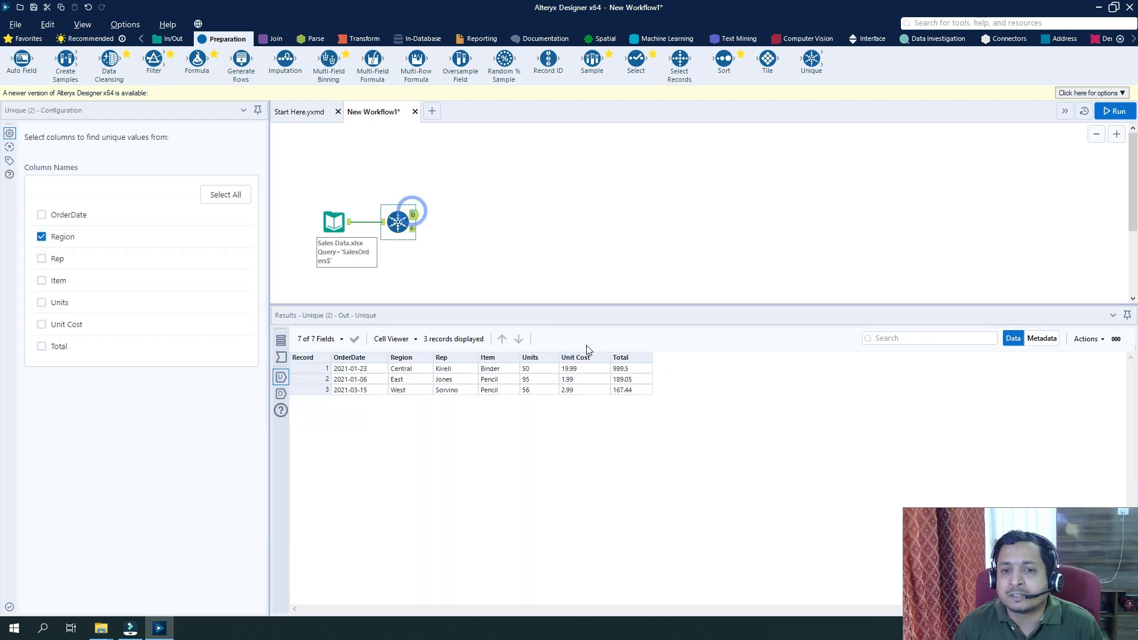
pyautogui.click(623, 390)
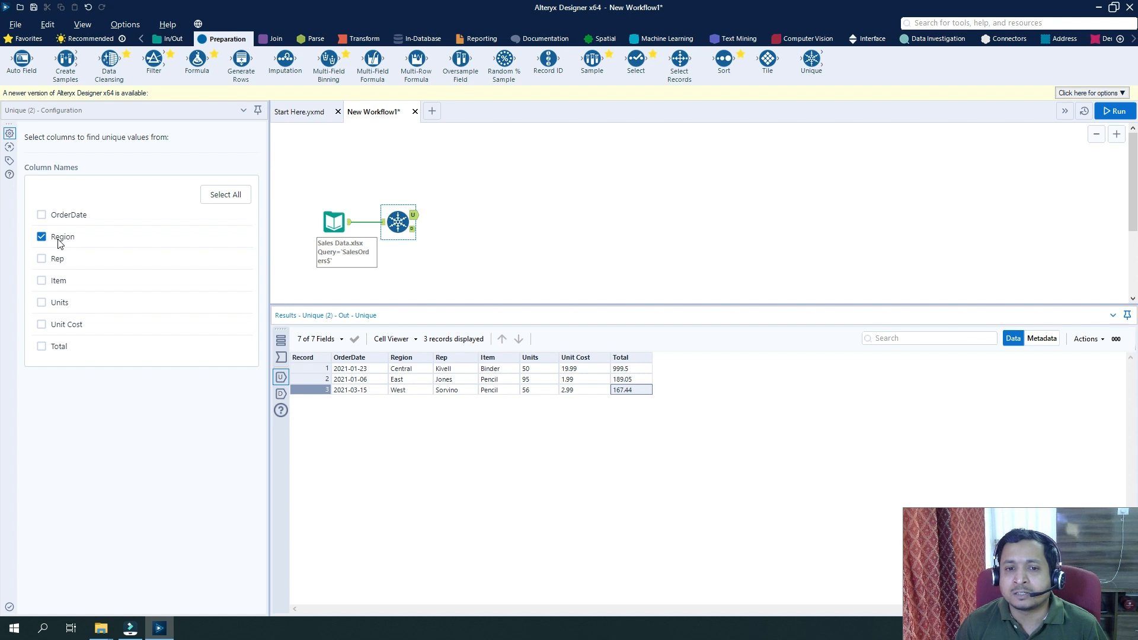
# Add Rep to the Unique tool's selected columns alongside Region and rerun the workflow.
pyautogui.click(41, 259)
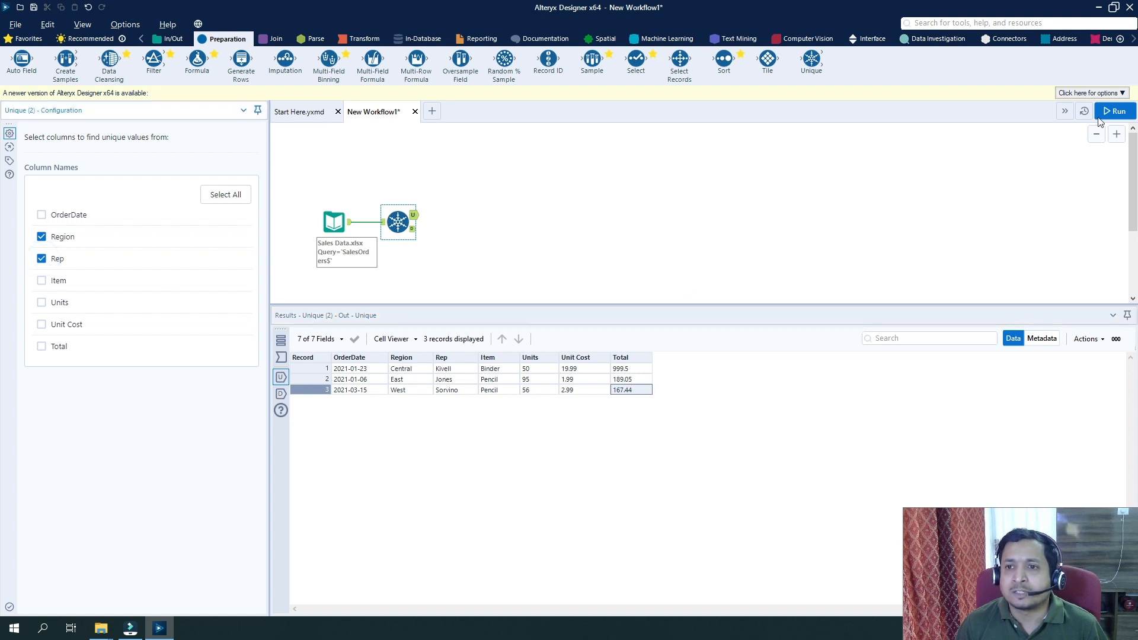
pyautogui.click(1115, 110)
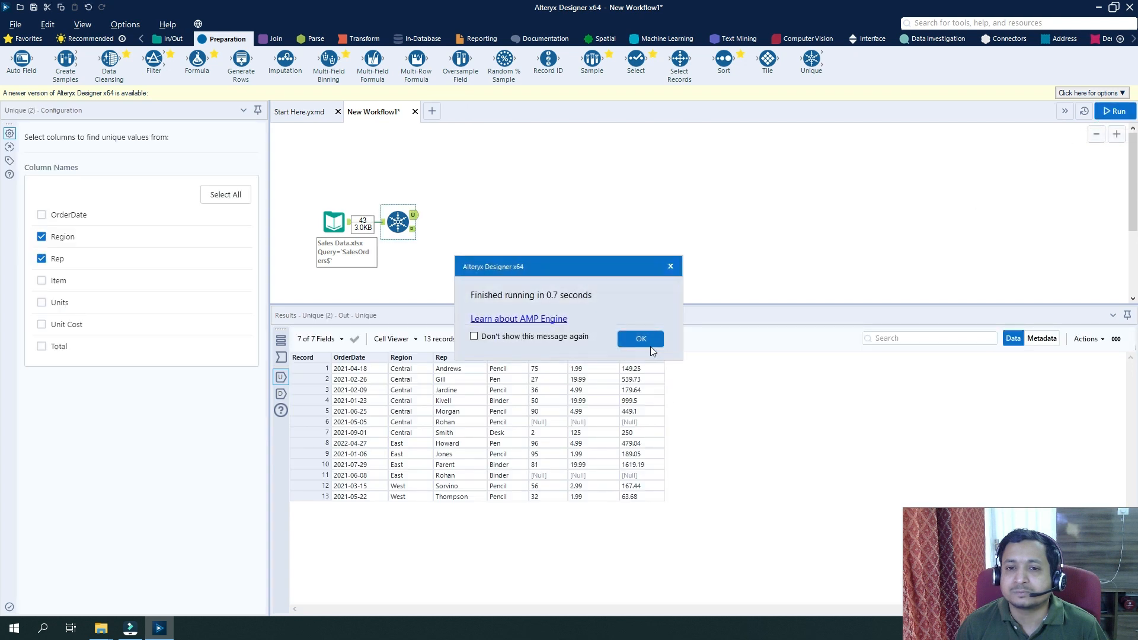
pyautogui.click(643, 335)
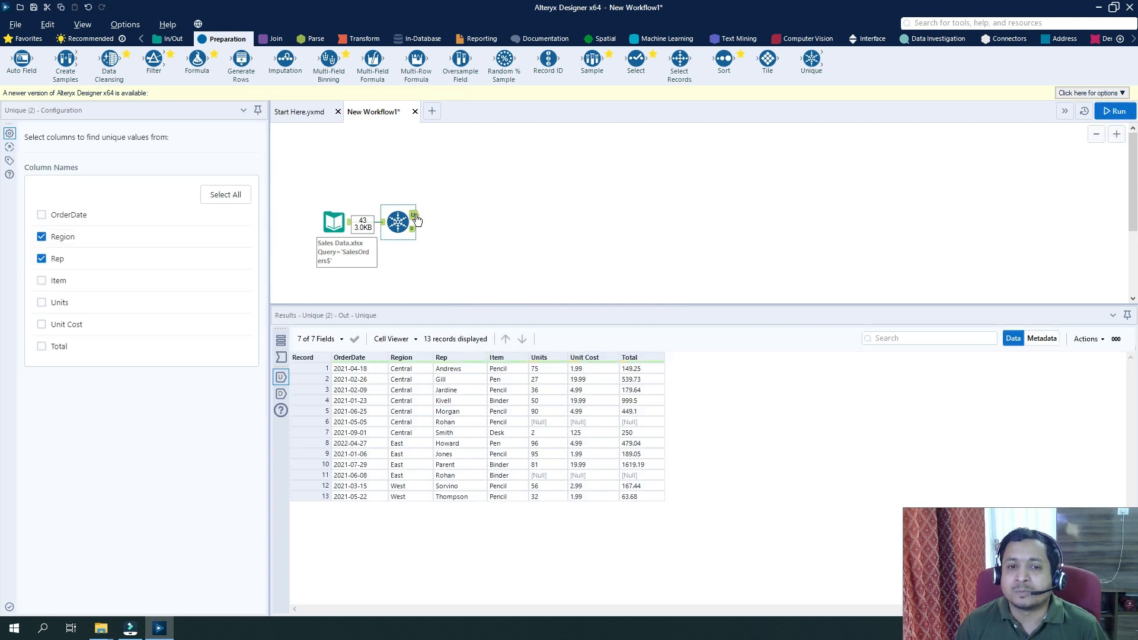
# Review the Unique tool's unique output for the Region and Rep combinations, then its duplicates output.
pyautogui.click(417, 217)
pyautogui.click(413, 217)
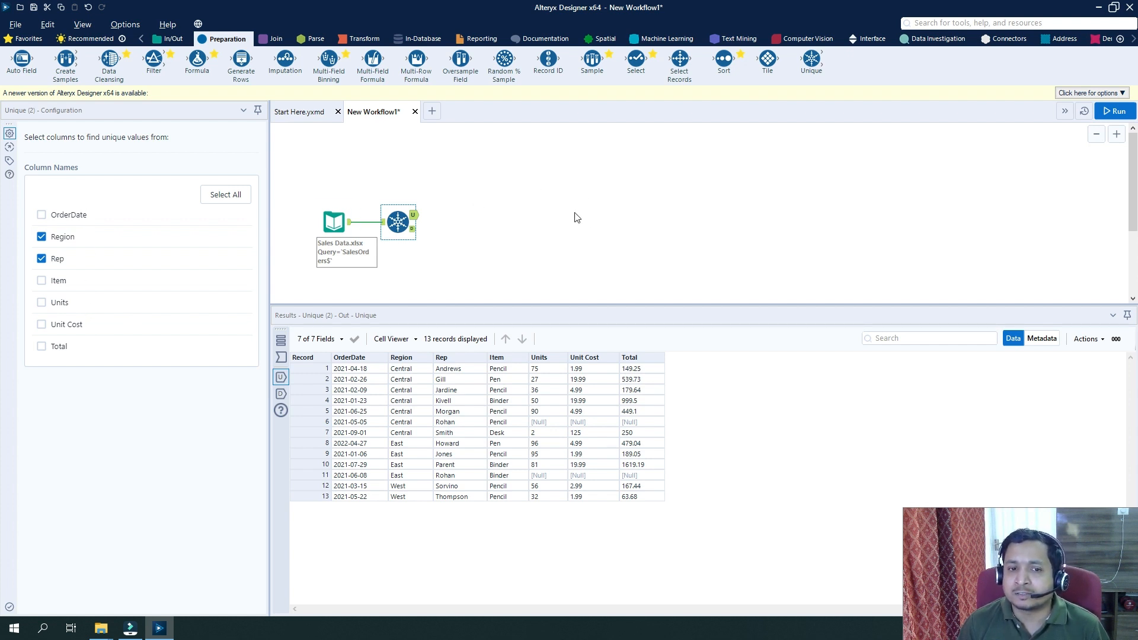
pyautogui.click(411, 232)
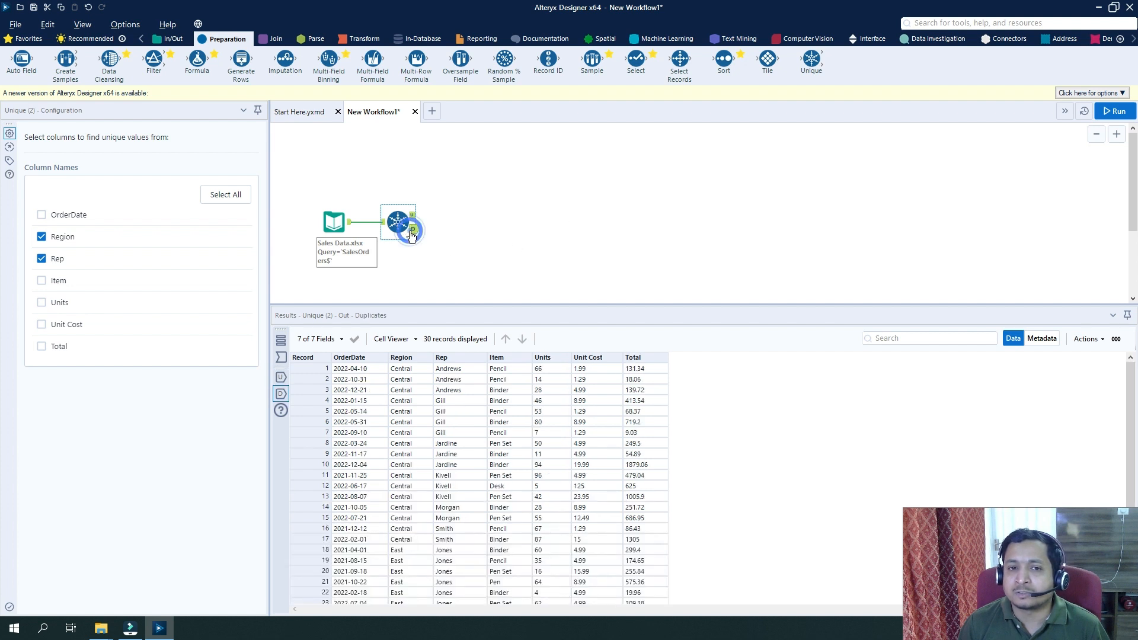